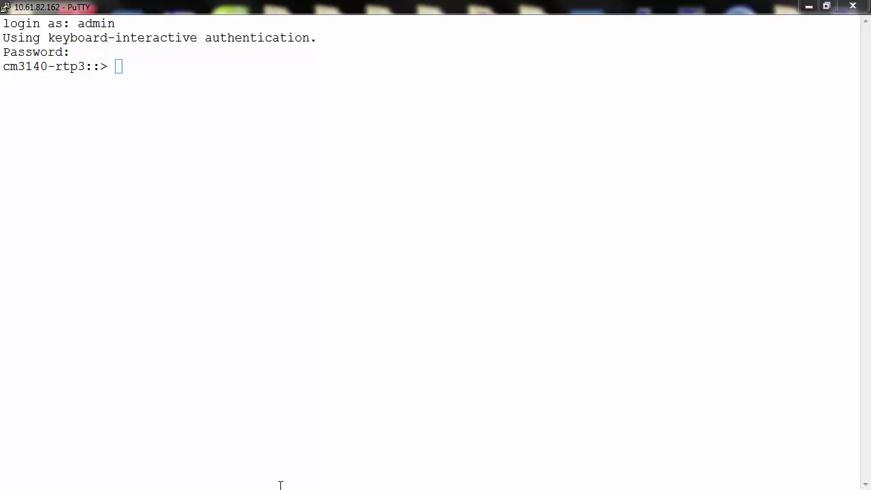
Set the cluster shell field separator to '!' with set -showseparator '!'.
click(132, 62)
text(set)
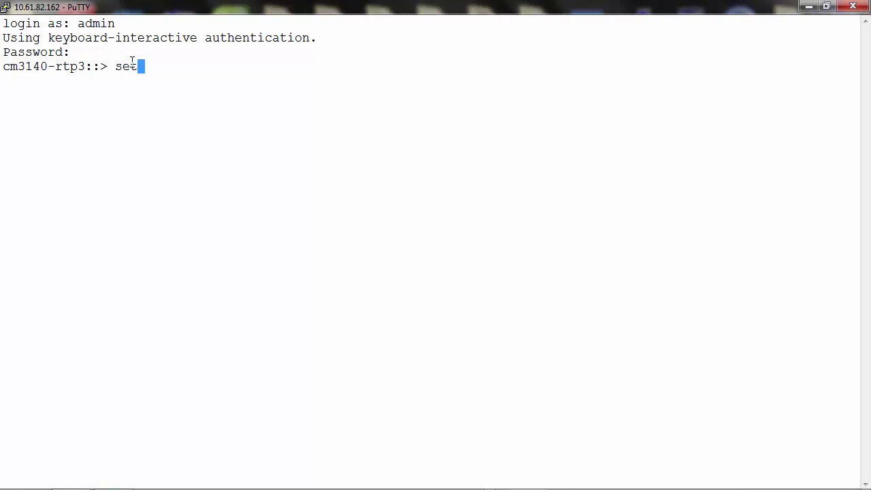
text( -showseparator ')
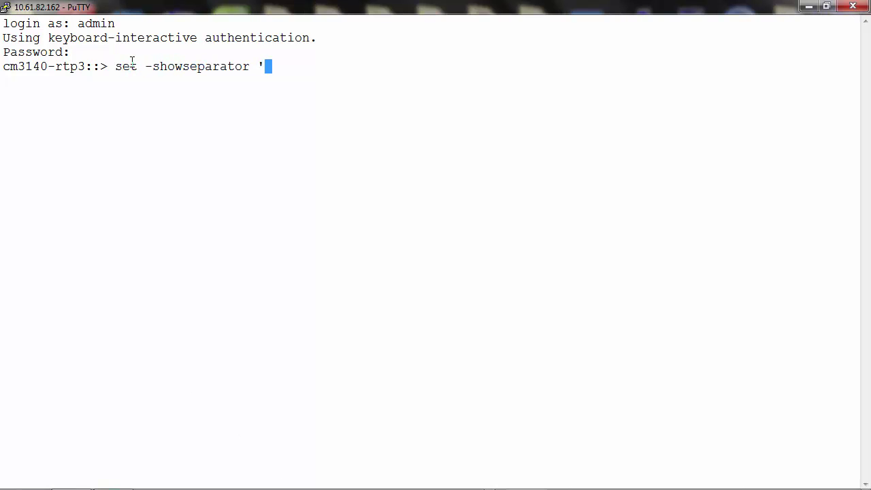
text(!')
key(Return)
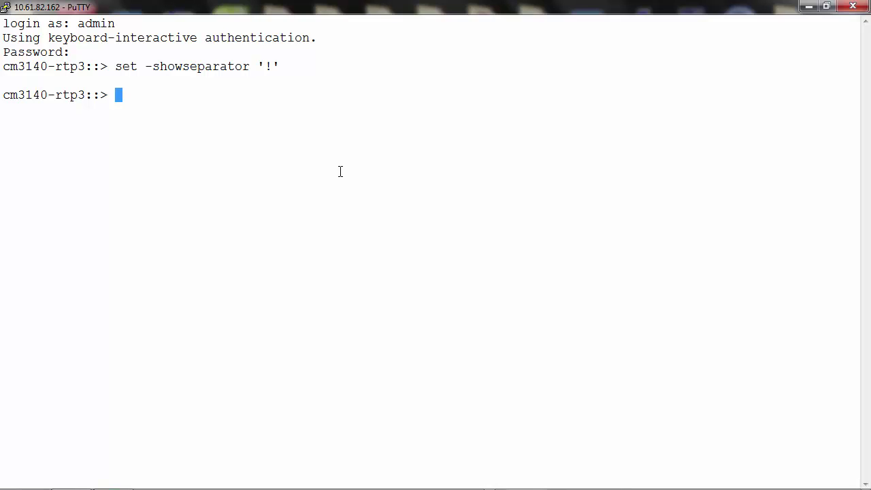
Disable paging with set -rows 0 and show every field with set -showallfields true.
text(set -rows )
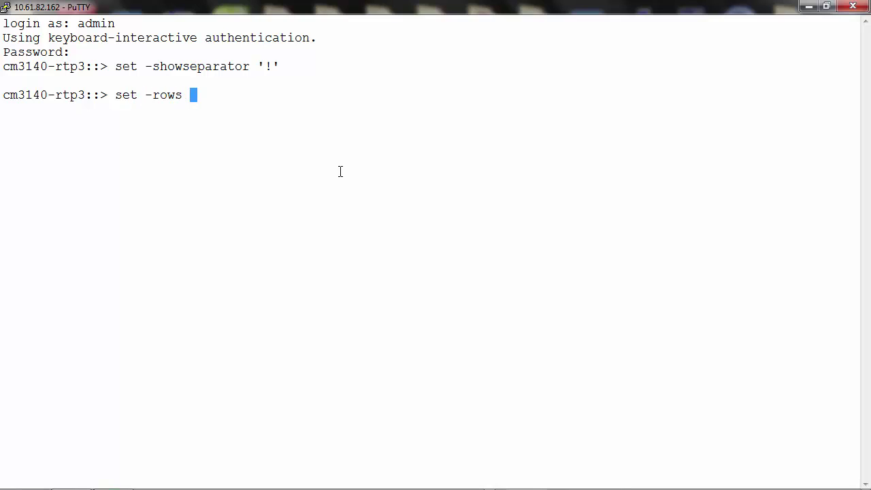
text(0)
key(Return)
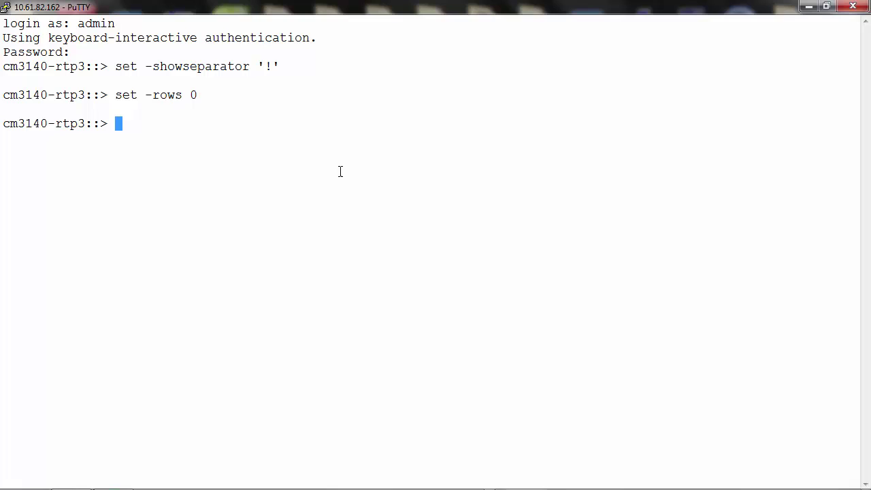
text(s)
text(et )
text(-show)
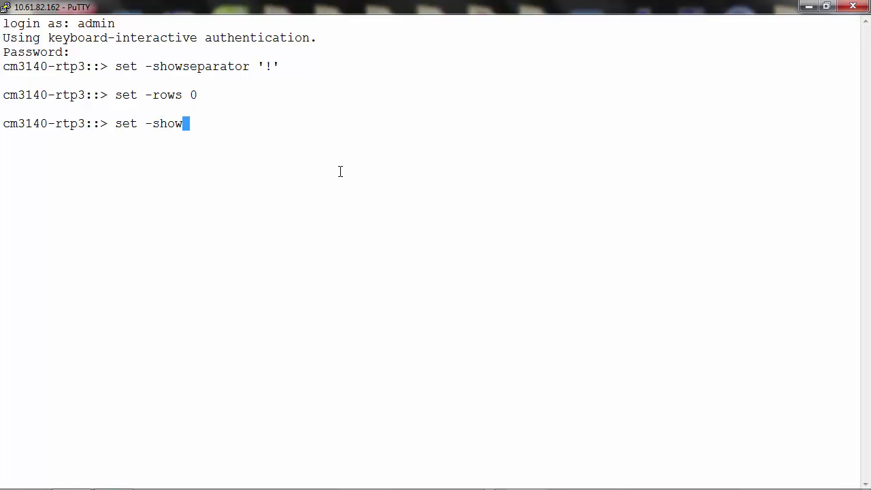
text(all)
text(fields )
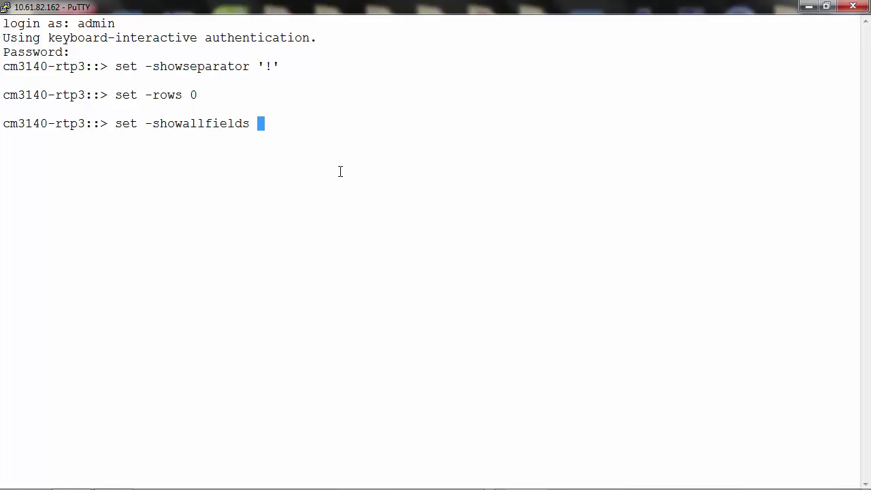
text(tru)
text(e)
key(Return)
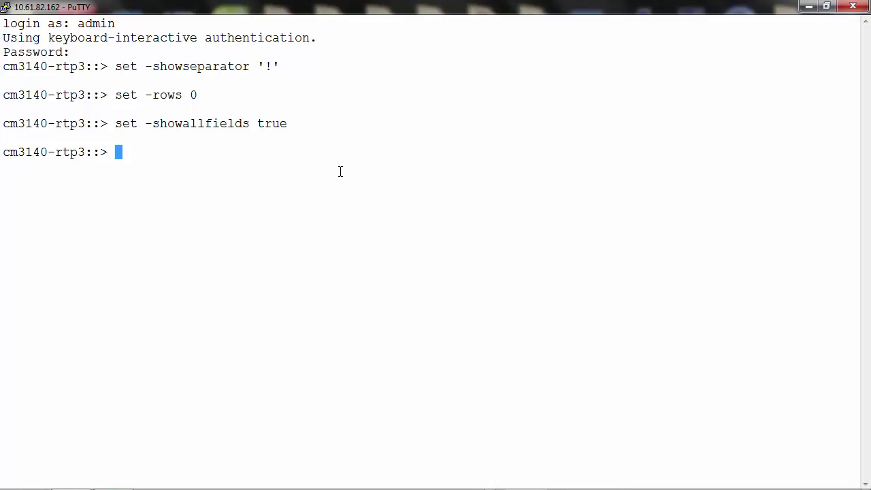
Run set -units GB so the shell reports sizes in gigabytes.
text(s)
text(et)
text( -units )
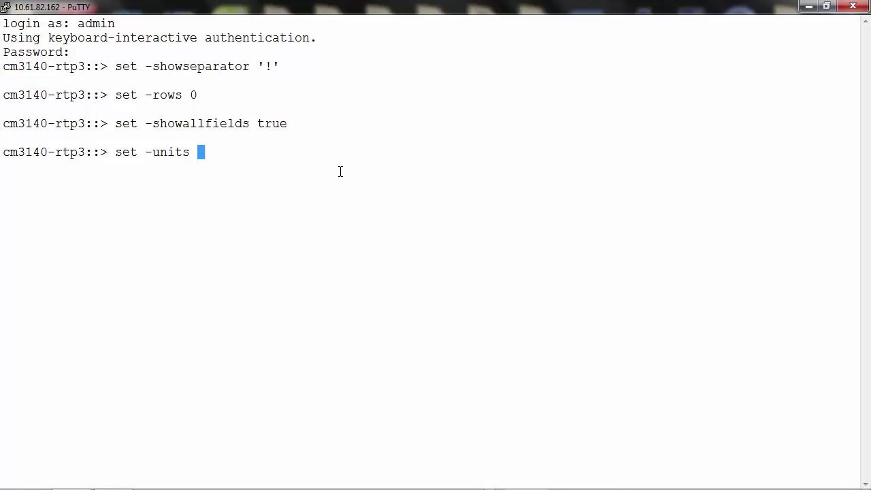
text(GB)
key(Return)
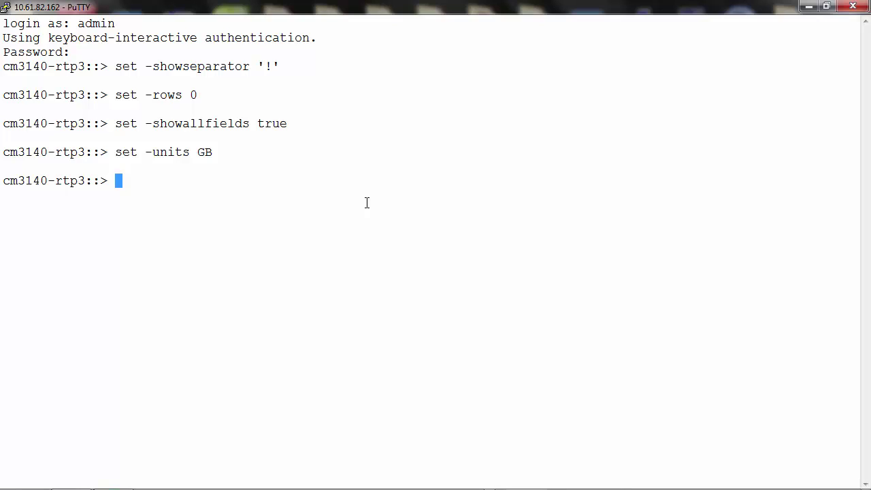
Run network port show with '!' separator, no paging and all fields, then select and copy its output.
text(set -show)
key(Tab)
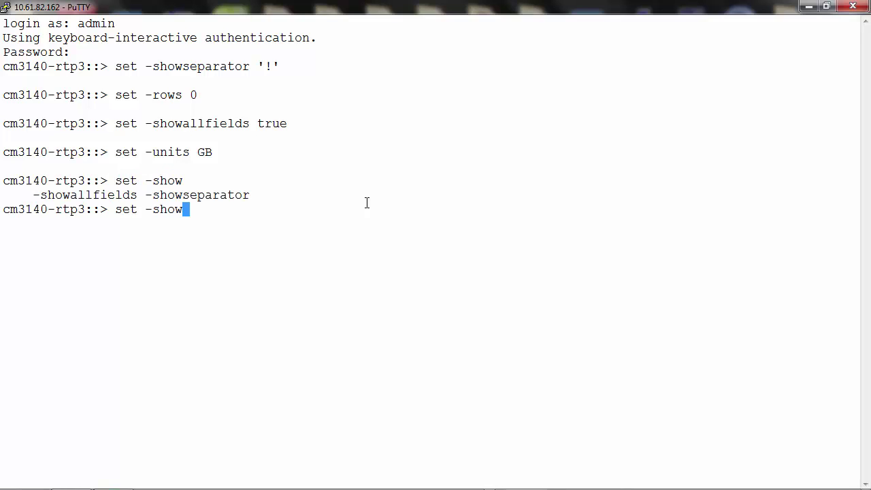
text(sep)
key(Tab)
text('!')
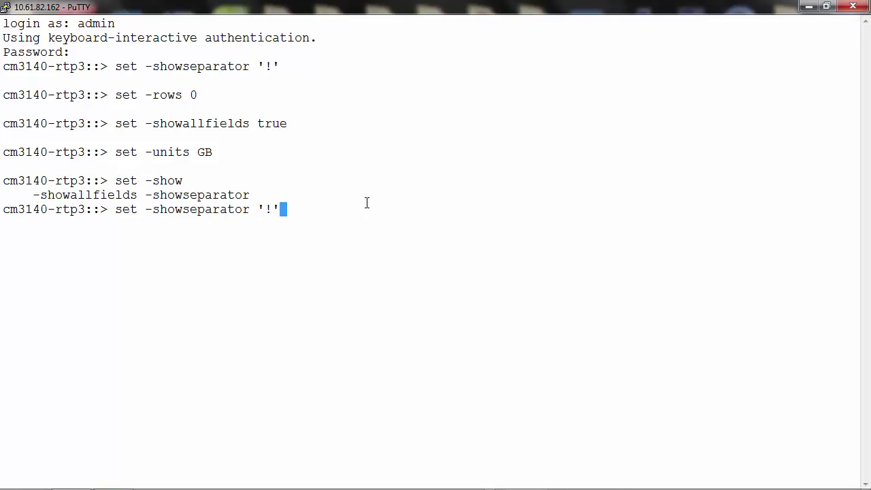
text(;set -rows )
text(0;set -showallfie)
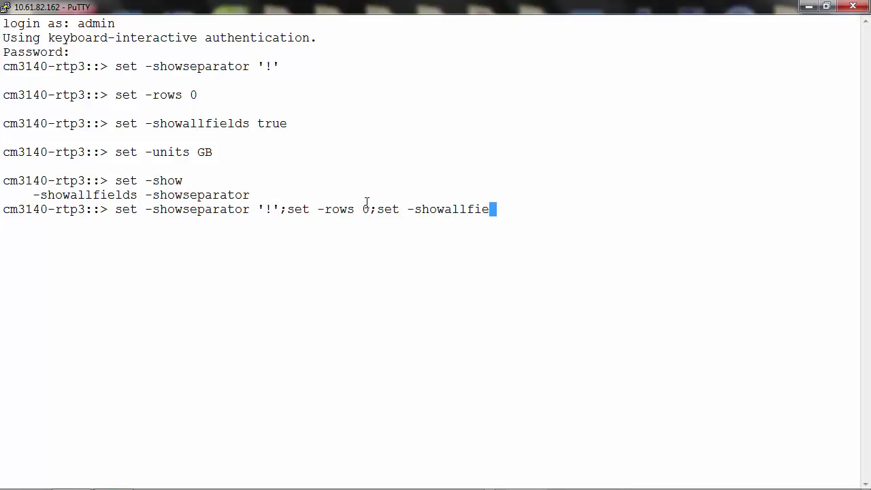
text(lds true;network )
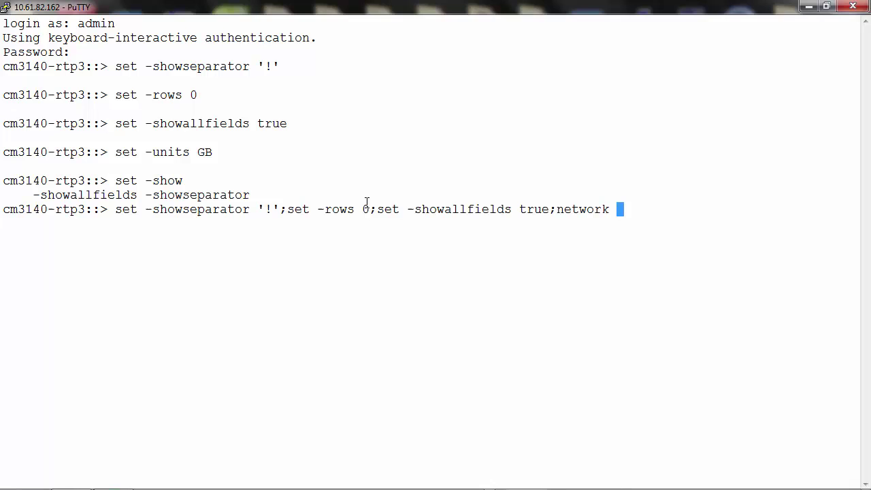
text(port show)
key(Return)
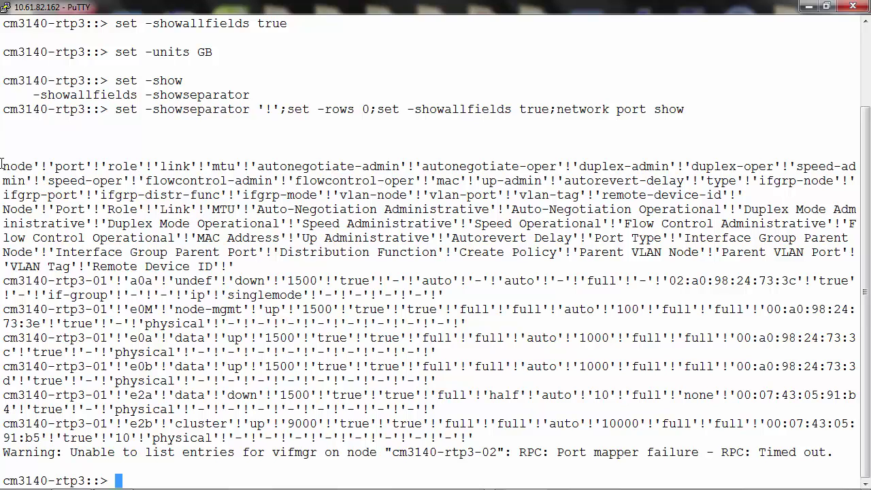
drag(2, 164, 519, 434)
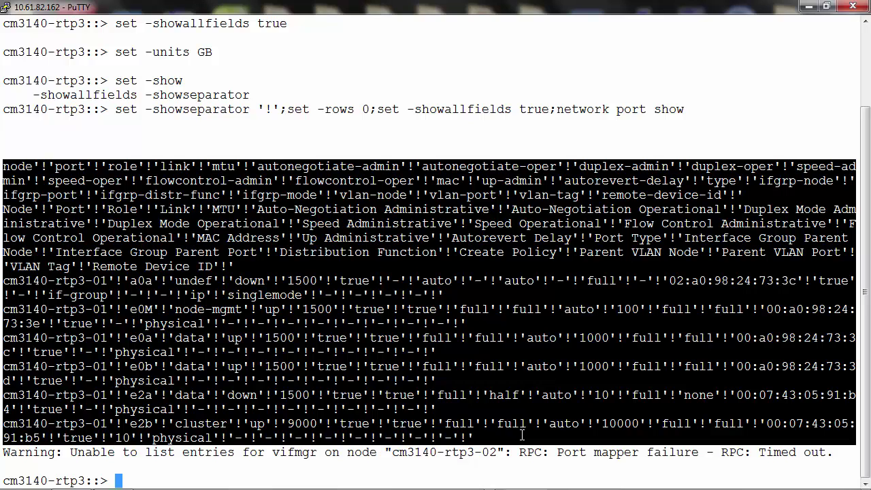
Paste the copied port output into cell A1 of the Excel workbook and select column A.
key(alt+Tab)
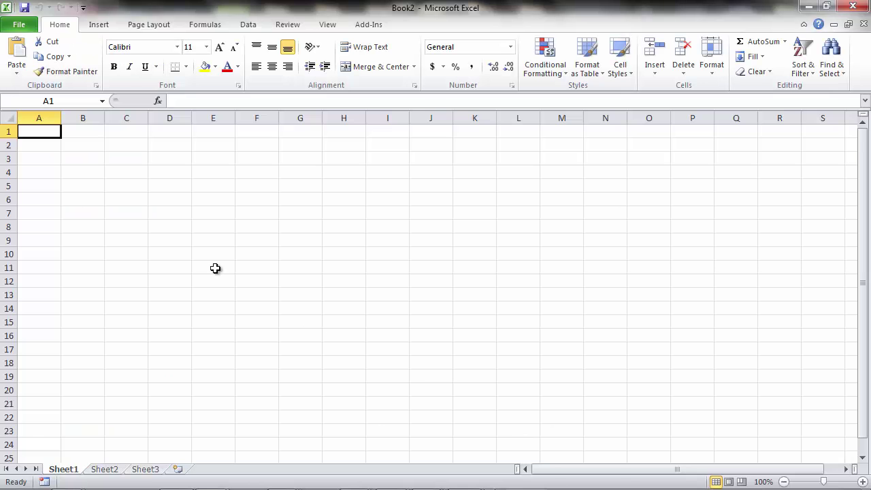
right_click(45, 135)
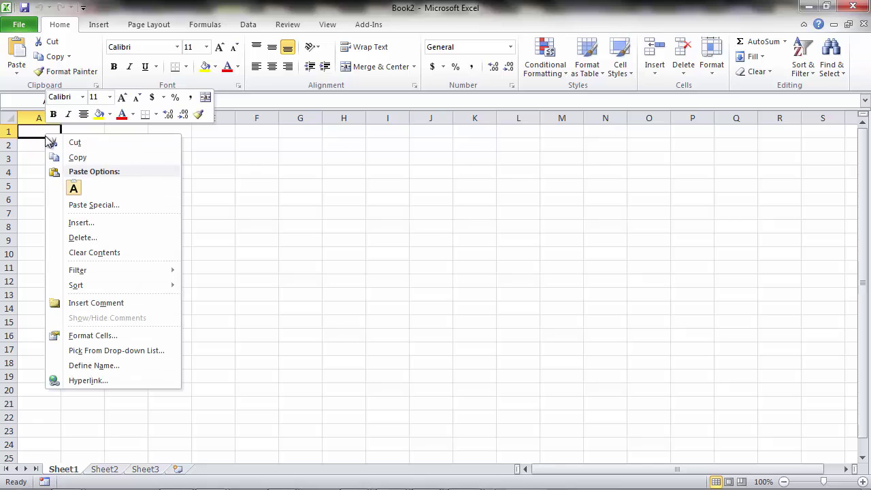
click(73, 188)
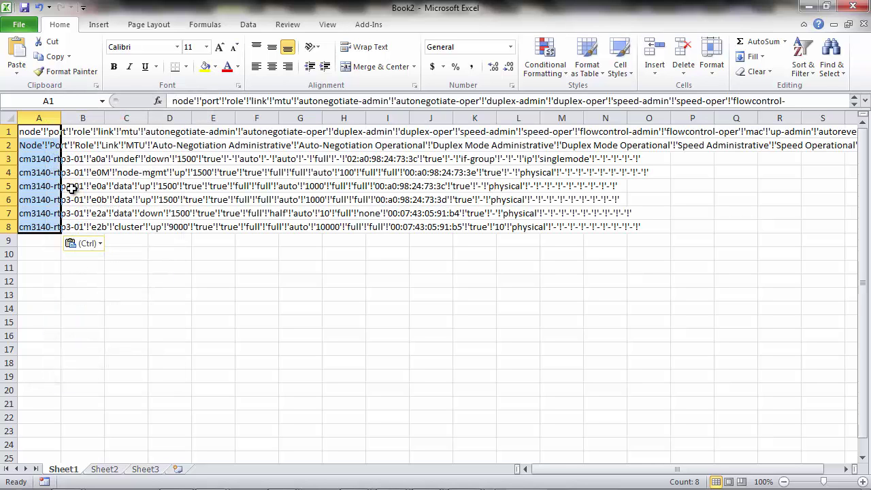
click(206, 375)
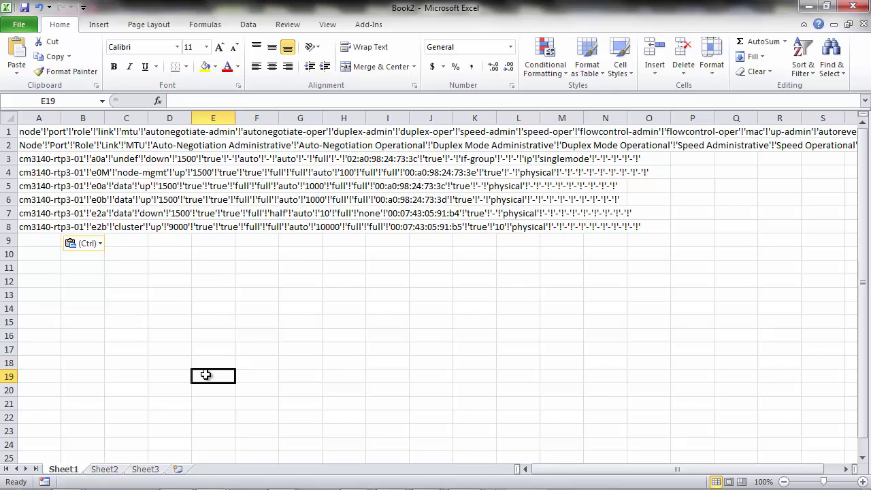
click(43, 116)
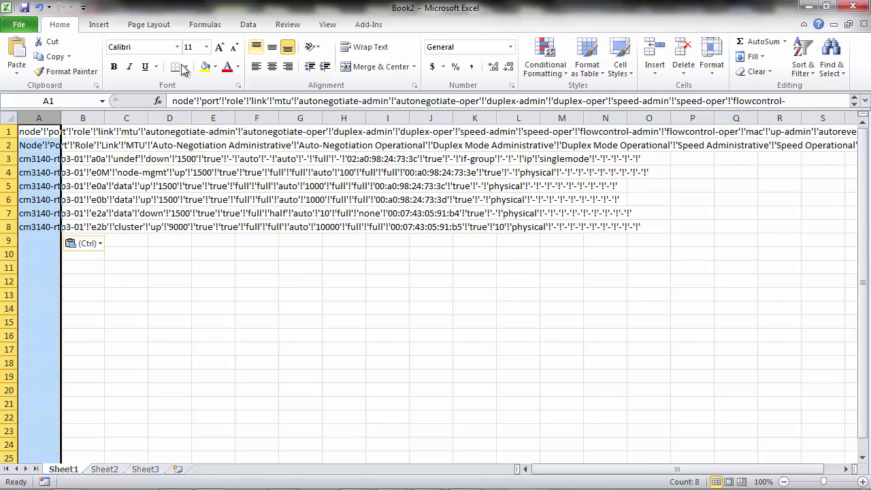
click(249, 27)
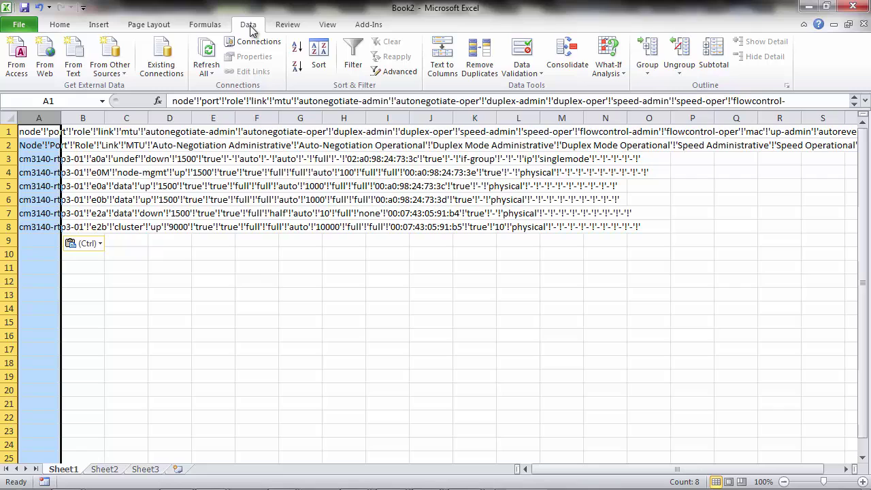
Split column A with Text to Columns, delimited on '!' instead of Tab.
click(443, 72)
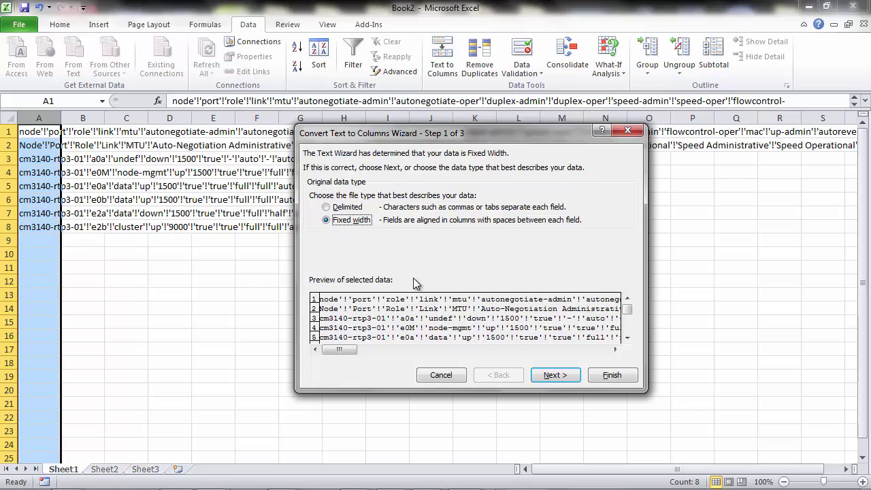
click(327, 207)
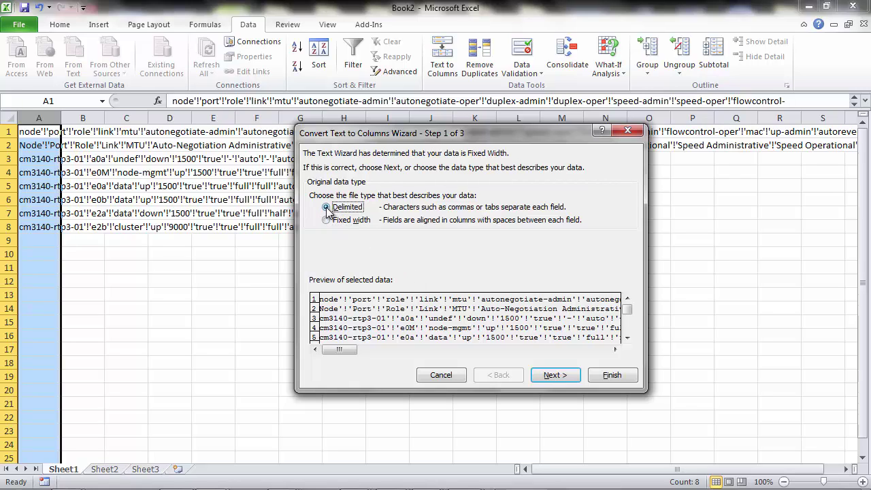
click(553, 373)
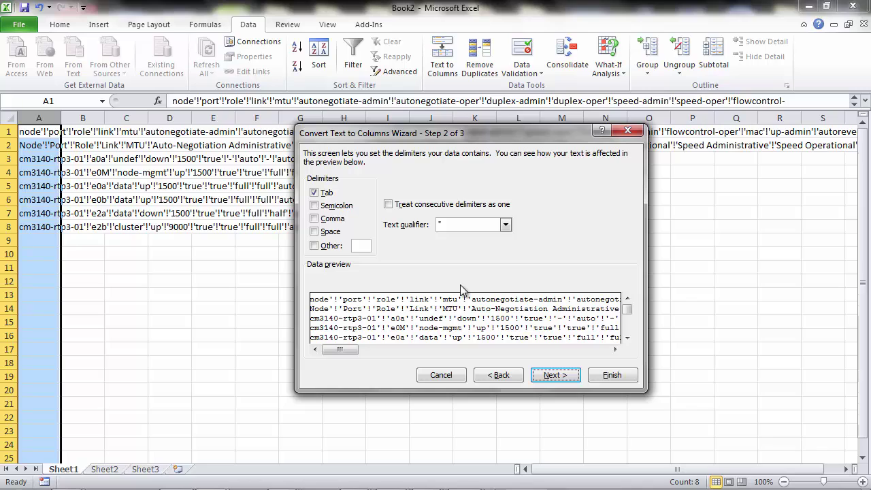
click(314, 194)
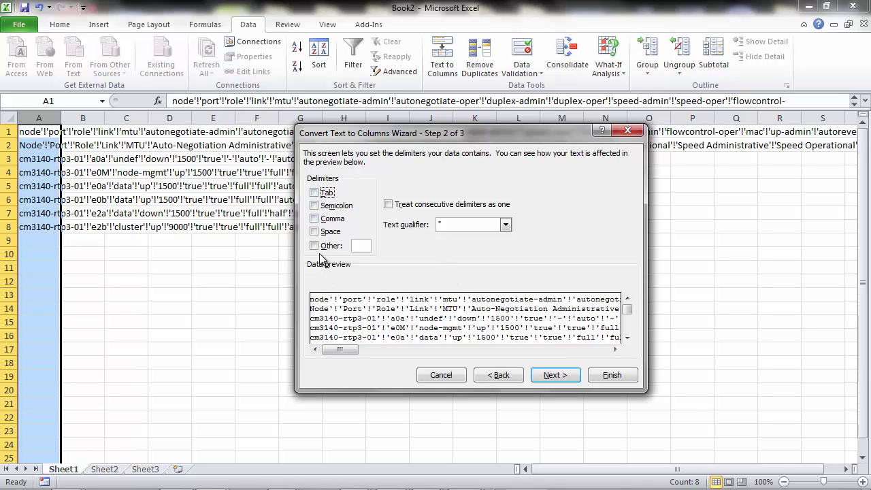
click(315, 246)
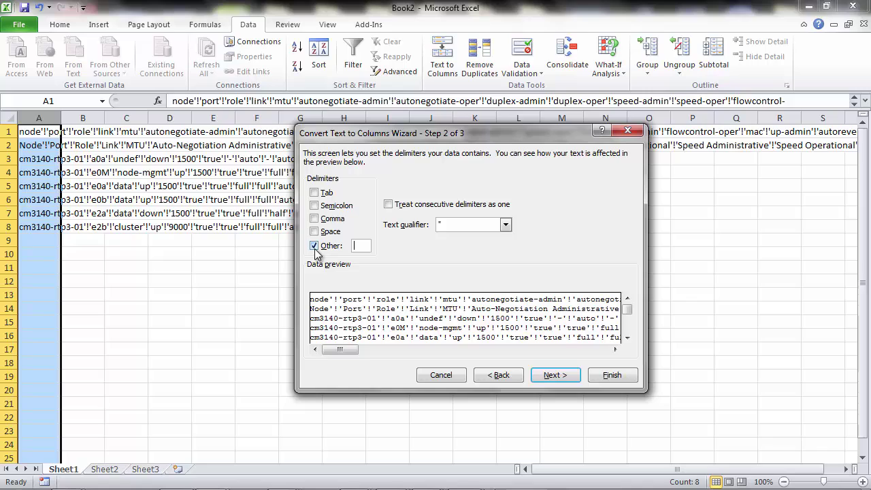
text(!)
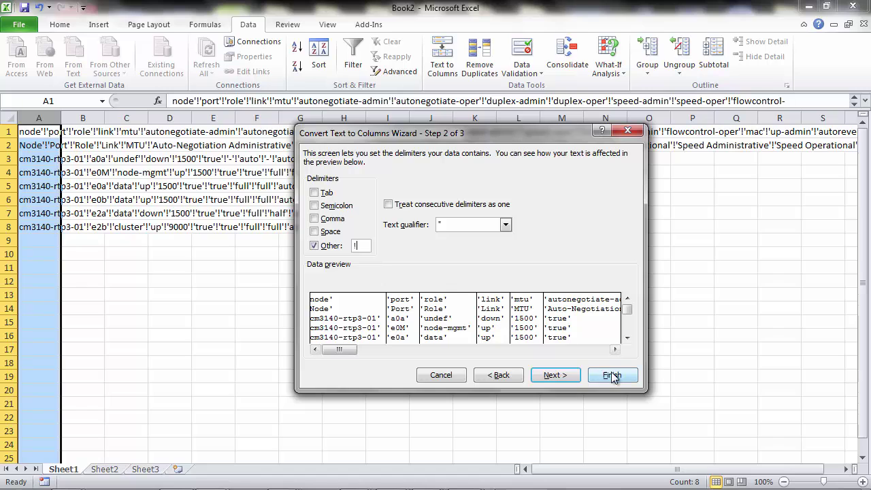
click(612, 376)
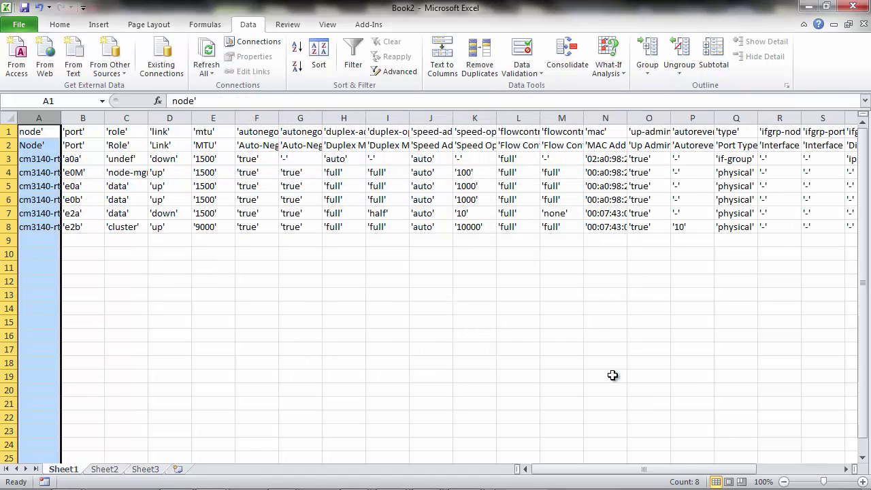